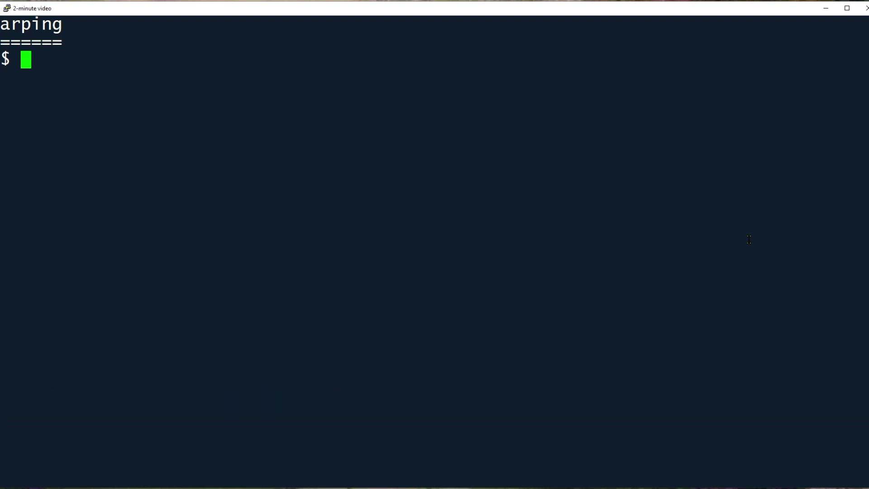
{"action": "type", "text": "arp"}
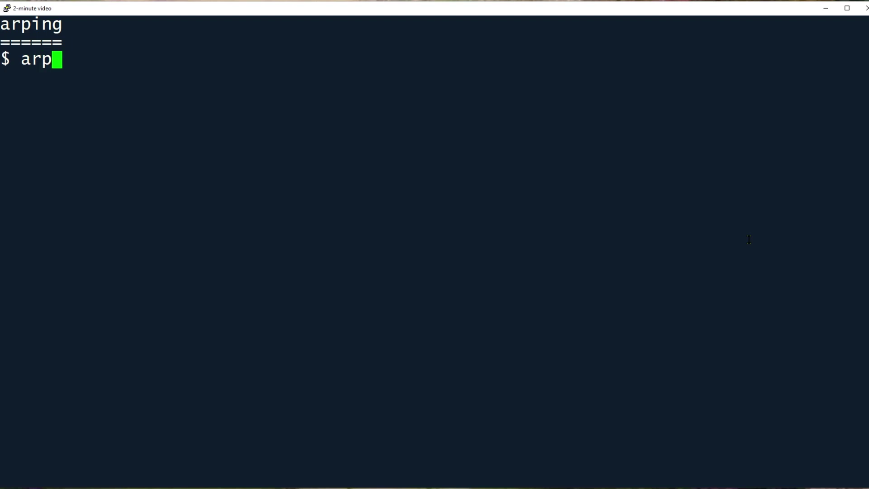
{"action": "type", "text": "ing -c "}
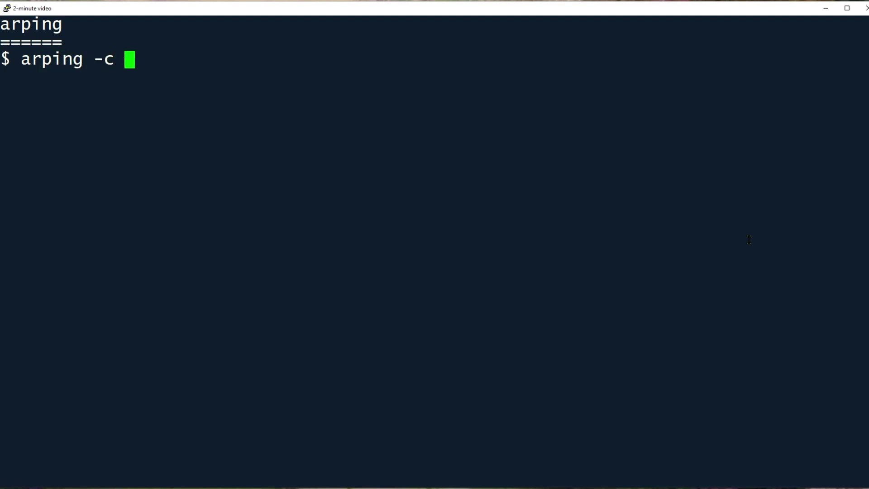
{"action": "type", "text": "2 192/"}
Fix the address and run arping -c 2 192.168.0.1, getting two replies from F8:8E:85:35:7F:B9.
{"action": "key", "text": "BackSpace"}
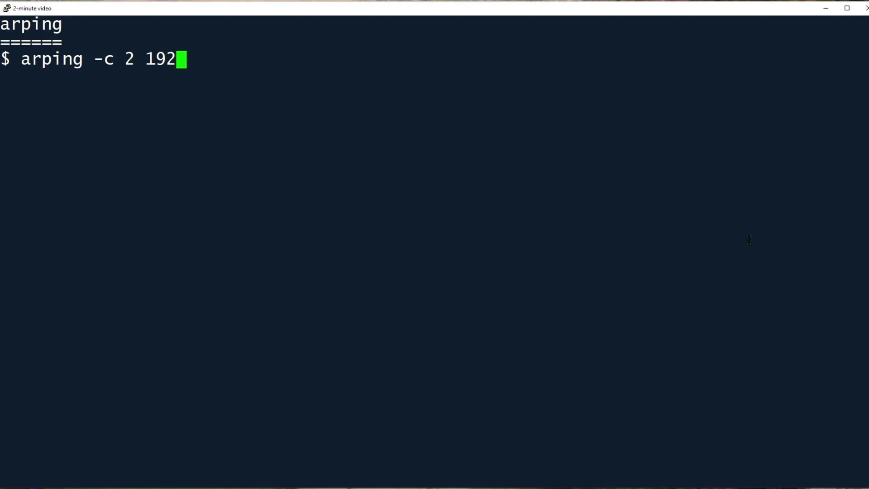
{"action": "type", "text": ".168.0"}
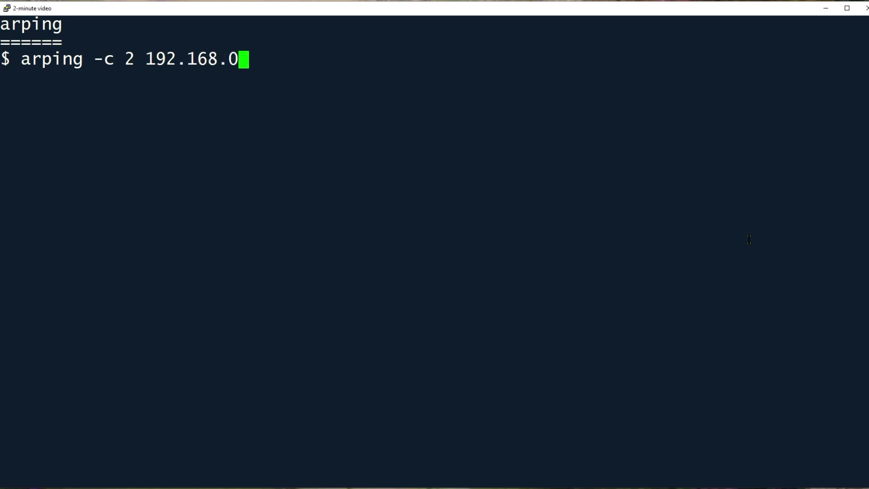
{"action": "type", "text": ".1"}
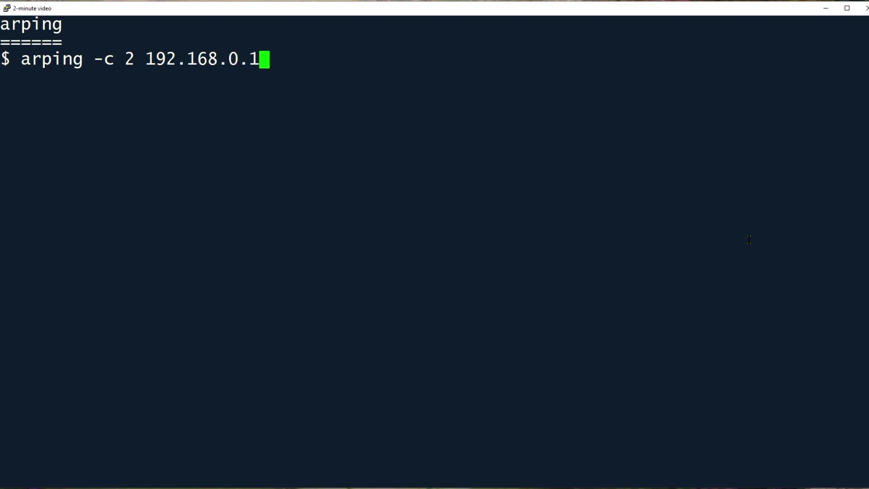
{"action": "key", "text": "Return"}
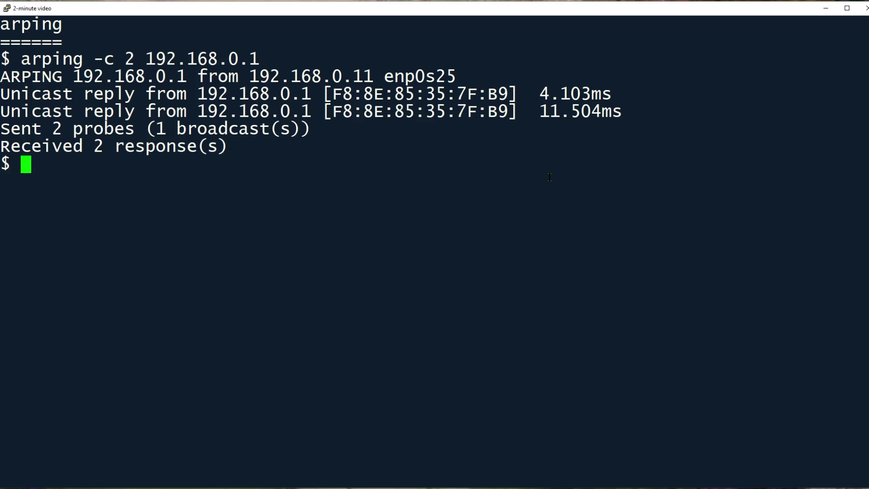
{"action": "left_click_drag", "start_coordinate": [94, 59], "coordinate": [135, 59]}
{"action": "left_click_drag", "start_coordinate": [145, 58], "coordinate": [257, 58]}
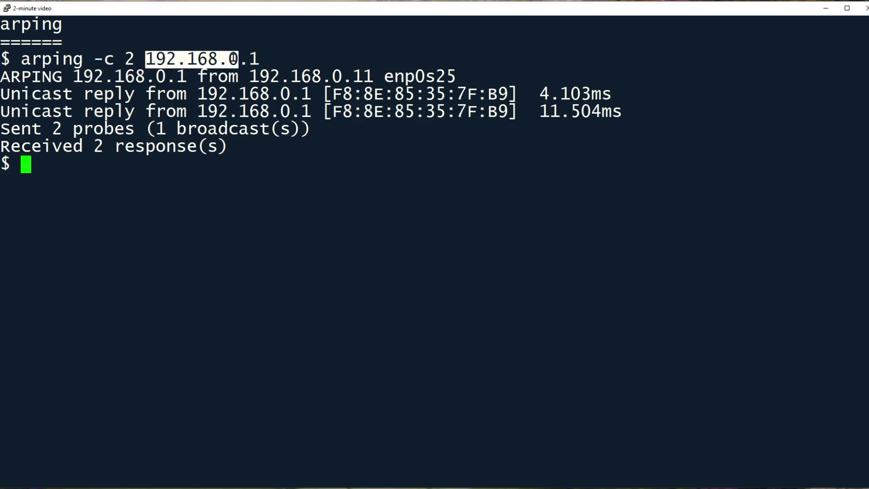
{"action": "left_click", "coordinate": [275, 67]}
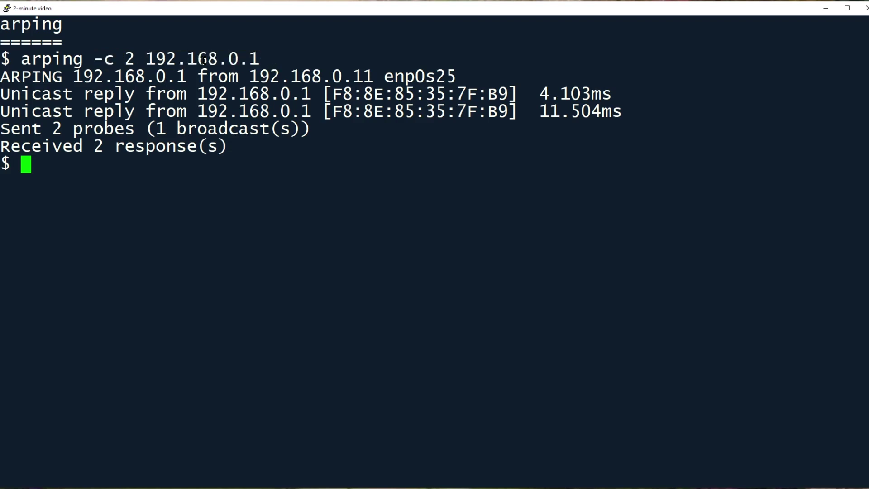
{"action": "left_click_drag", "start_coordinate": [86, 146], "coordinate": [187, 147]}
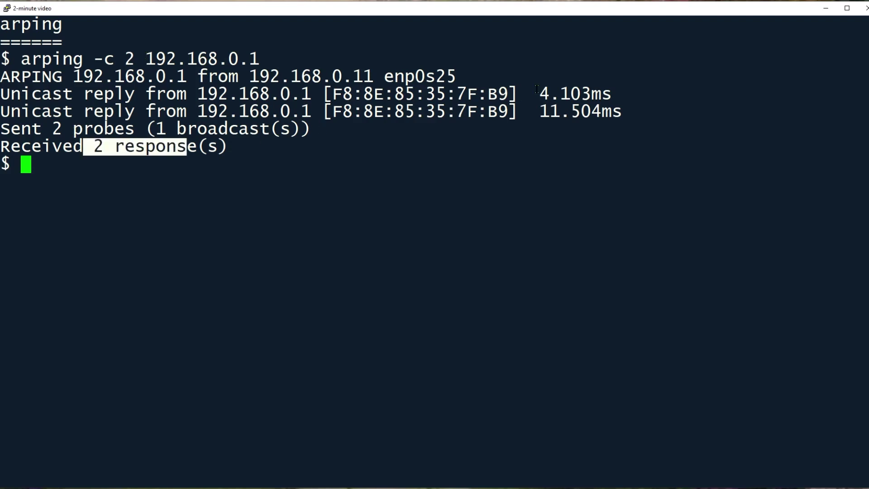
{"action": "left_click_drag", "start_coordinate": [333, 94], "coordinate": [409, 93]}
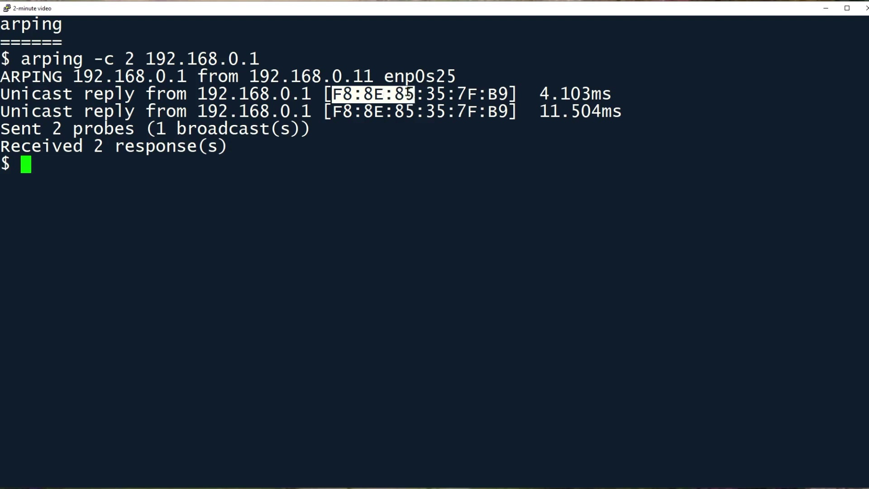